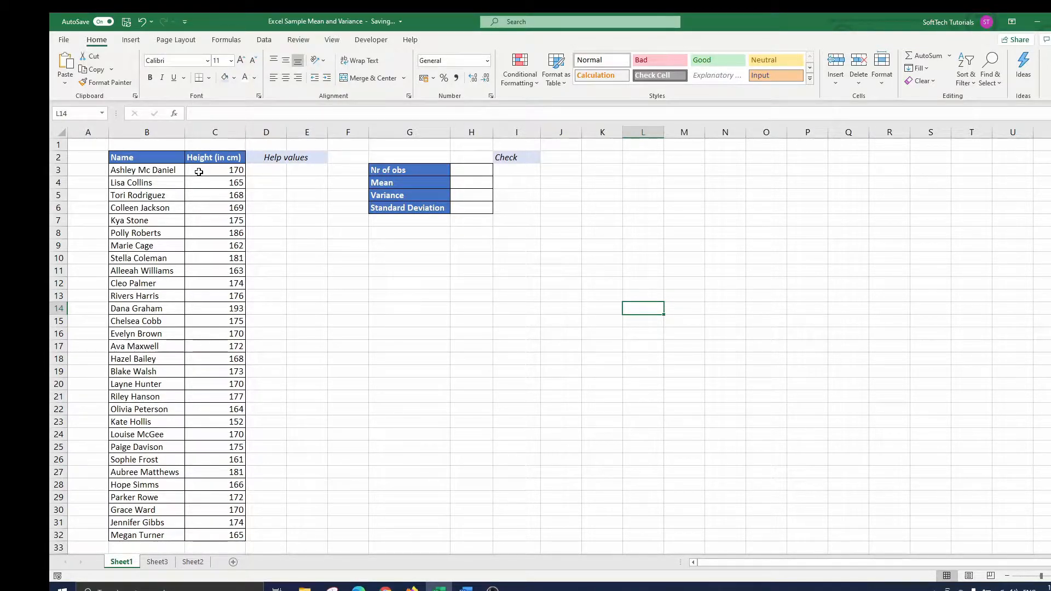
- Count the height observations by entering =COUNT(C3:C32) in cell H3 for Nr of obs
left_click(462, 171)
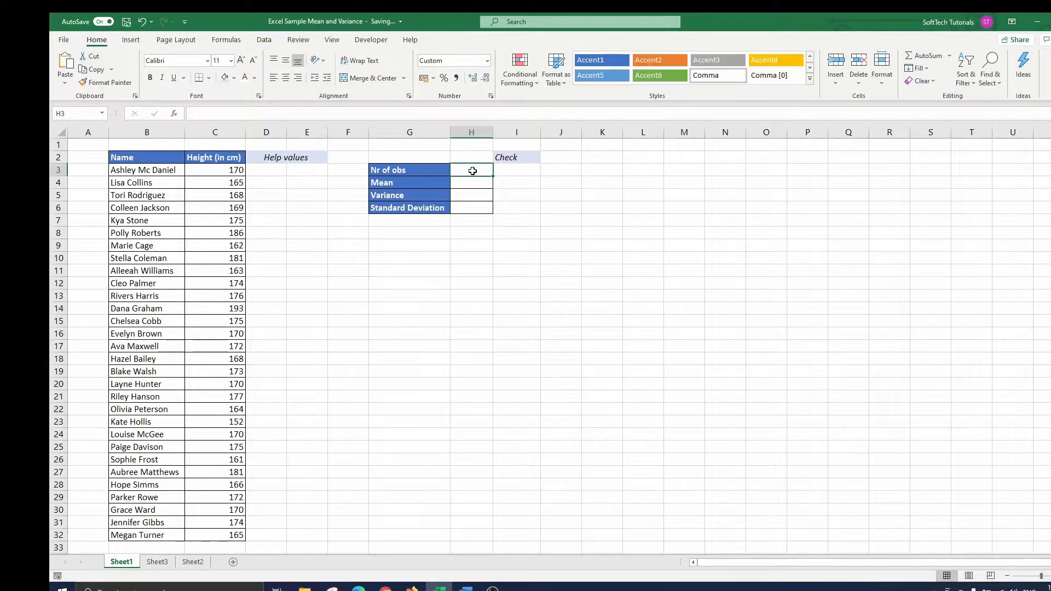
type("=")
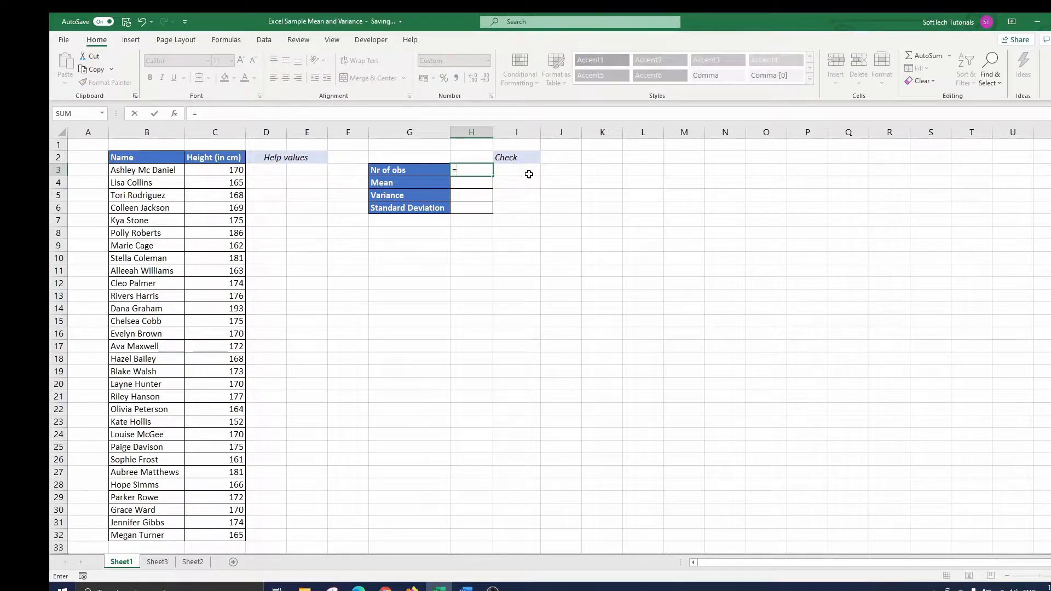
type("count")
key("Tab")
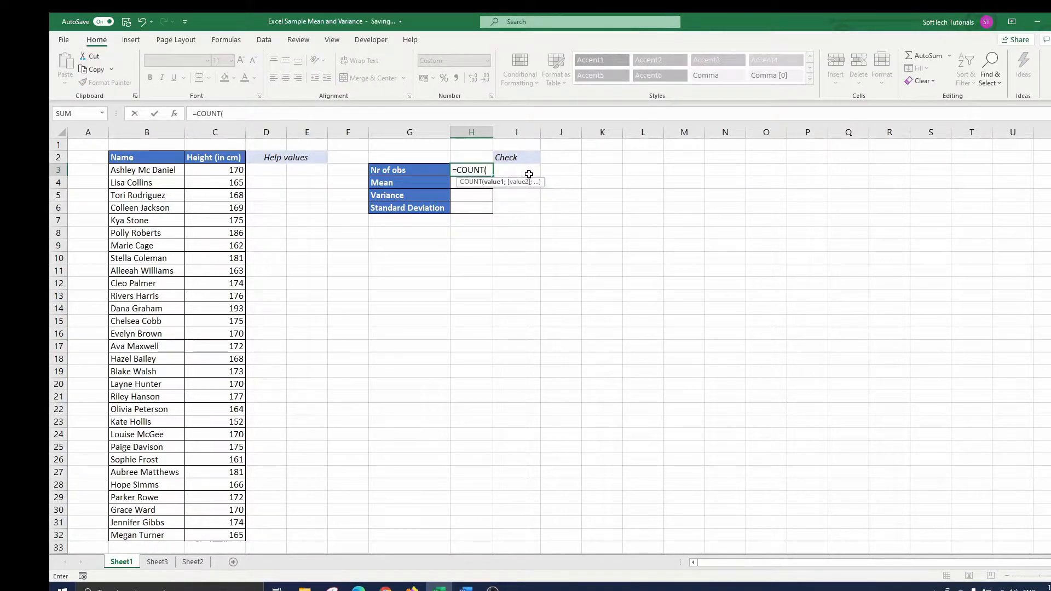
left_click(236, 171)
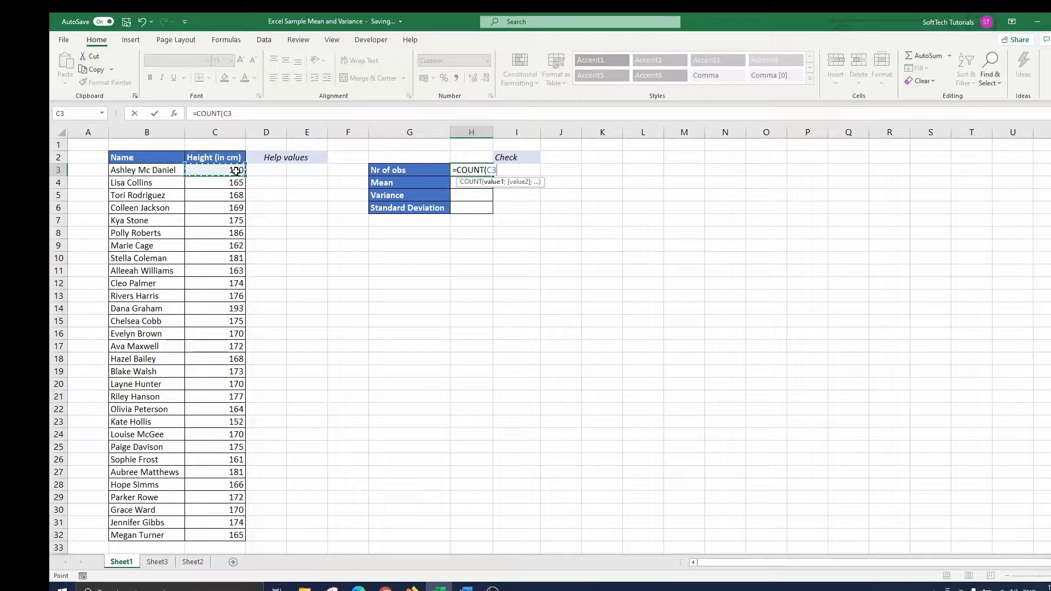
key("ctrl+shift+Down")
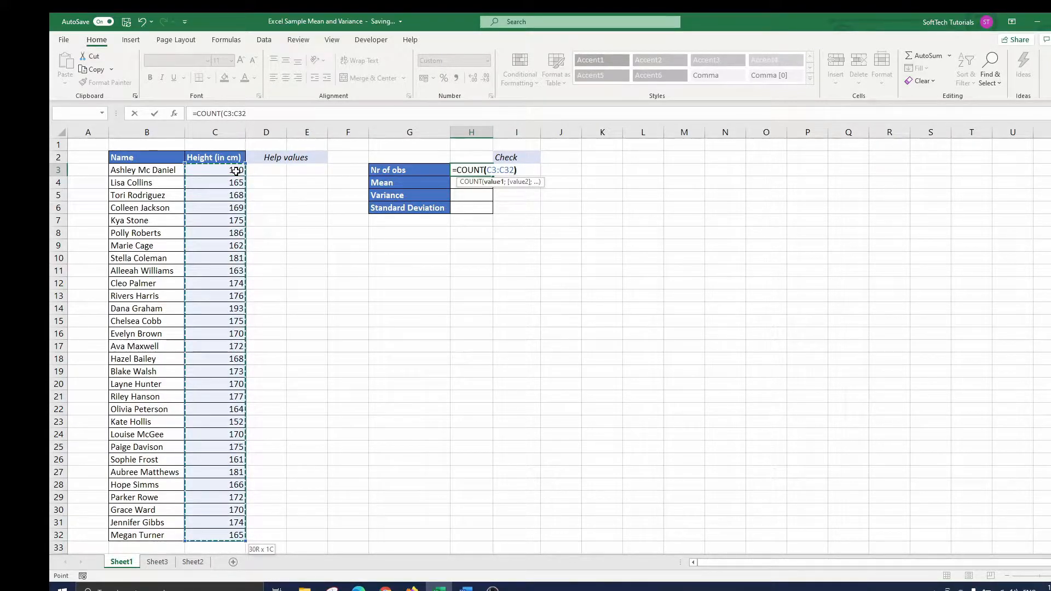
key("Return")
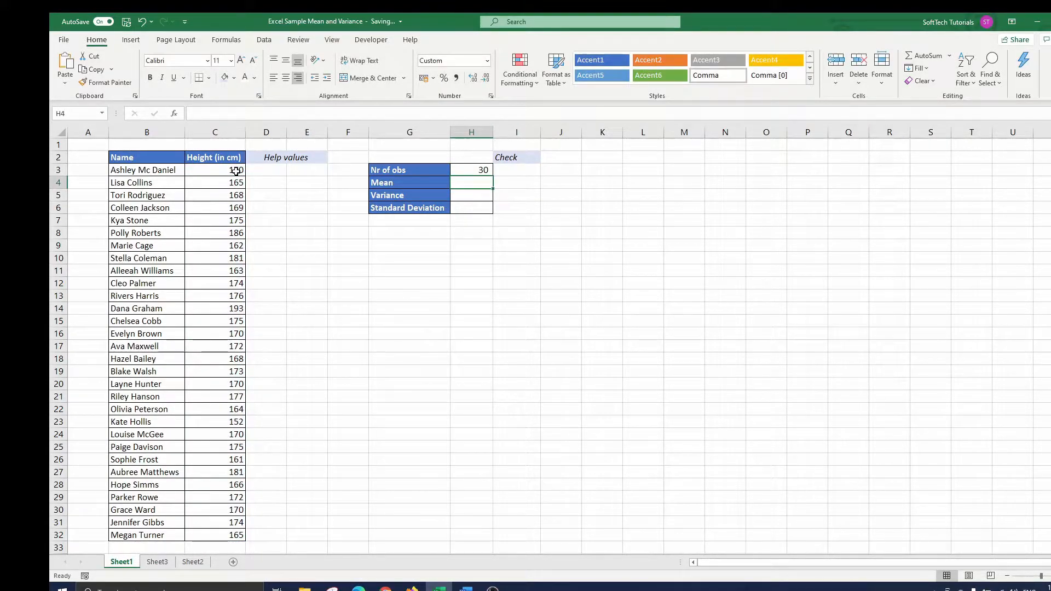
- Calculate the mean height by entering =AVERAGE(C3:C32) in cell H4
type("=average")
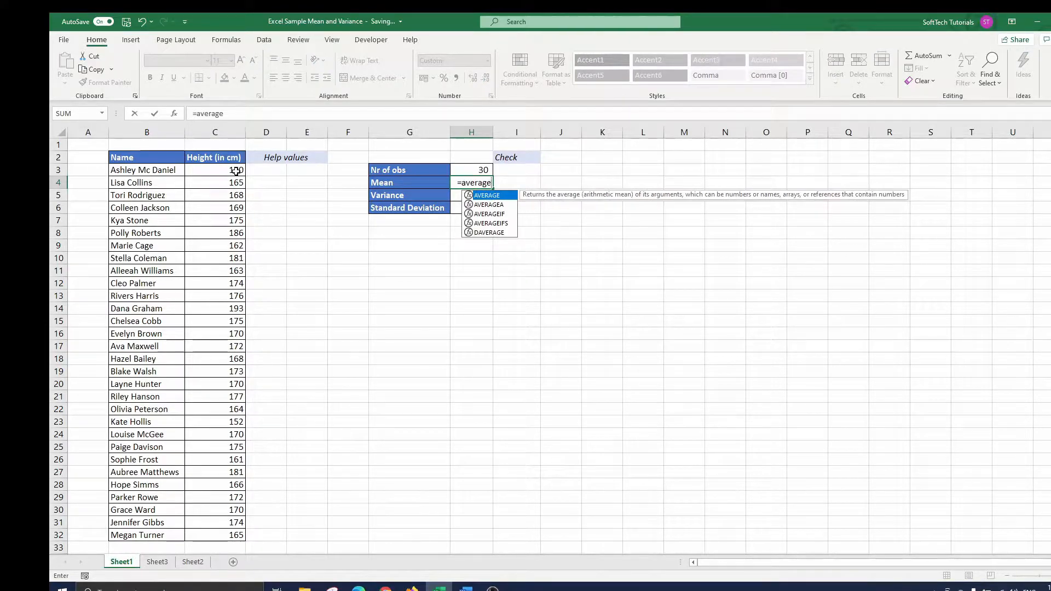
key("Tab")
left_click(236, 171)
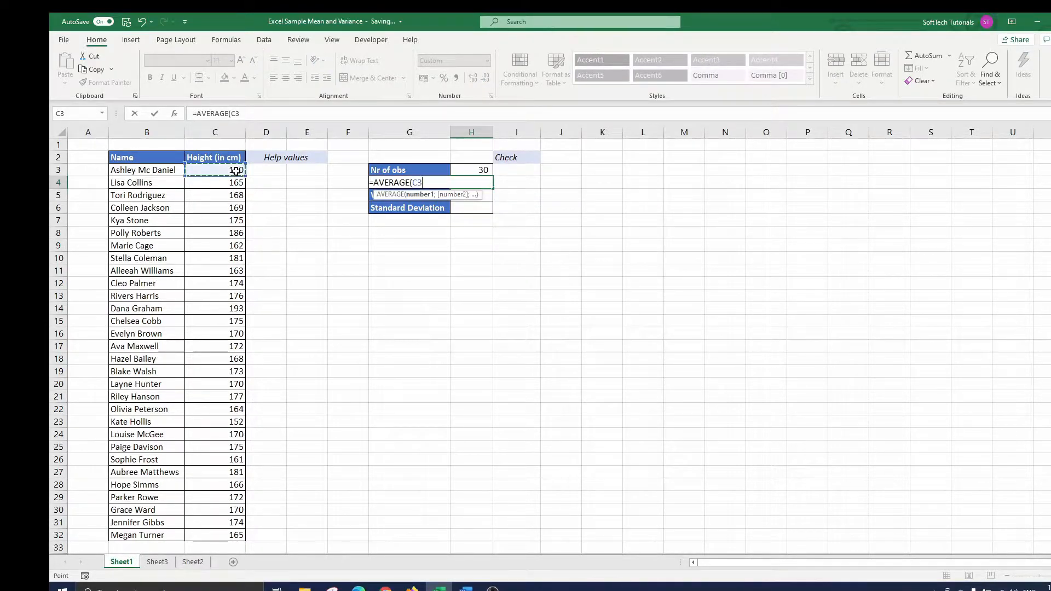
key("ctrl+shift+Down")
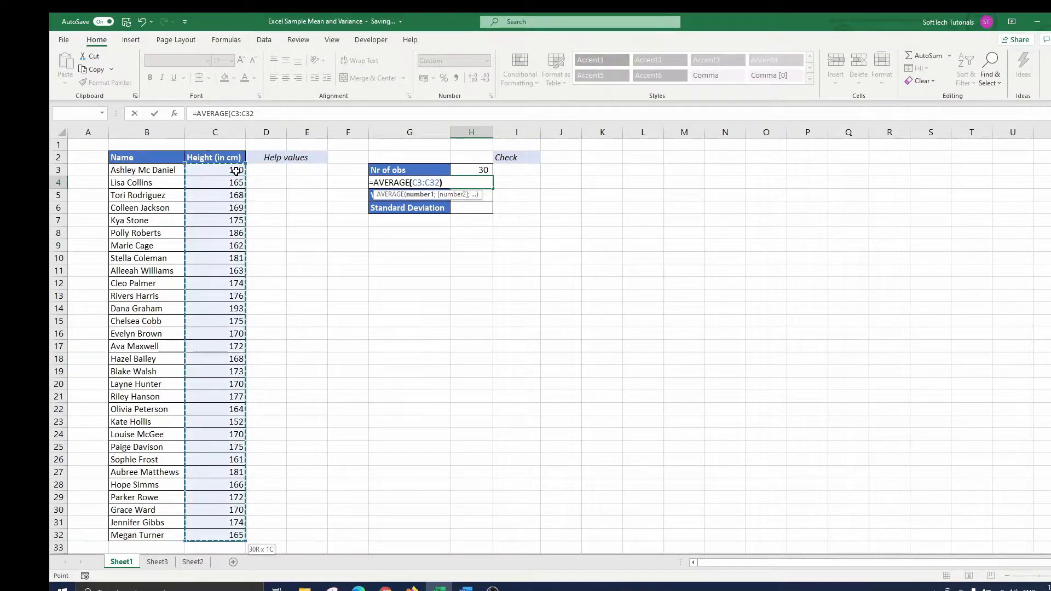
type(")")
key("Return")
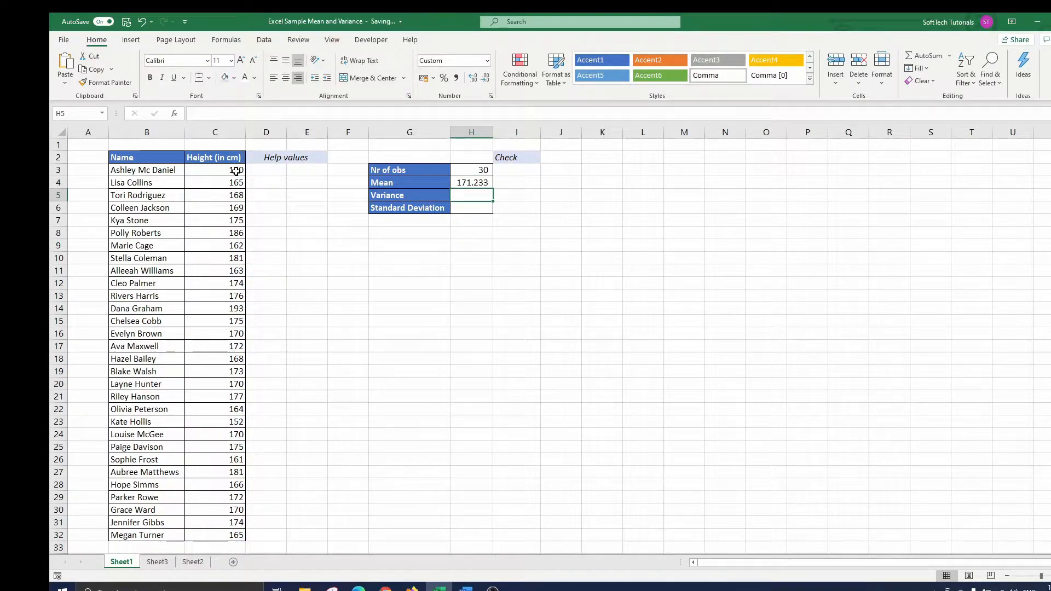
- Cross-check the mean in the Check column by entering =SUM(C3:C32)/H3 in cell I4
left_click(516, 183)
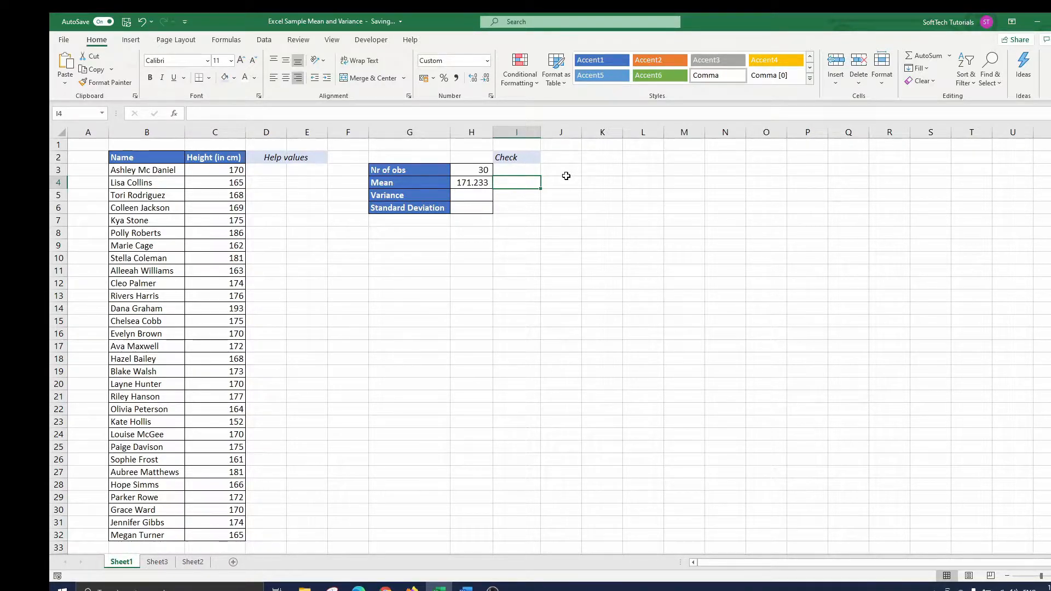
type("=sum")
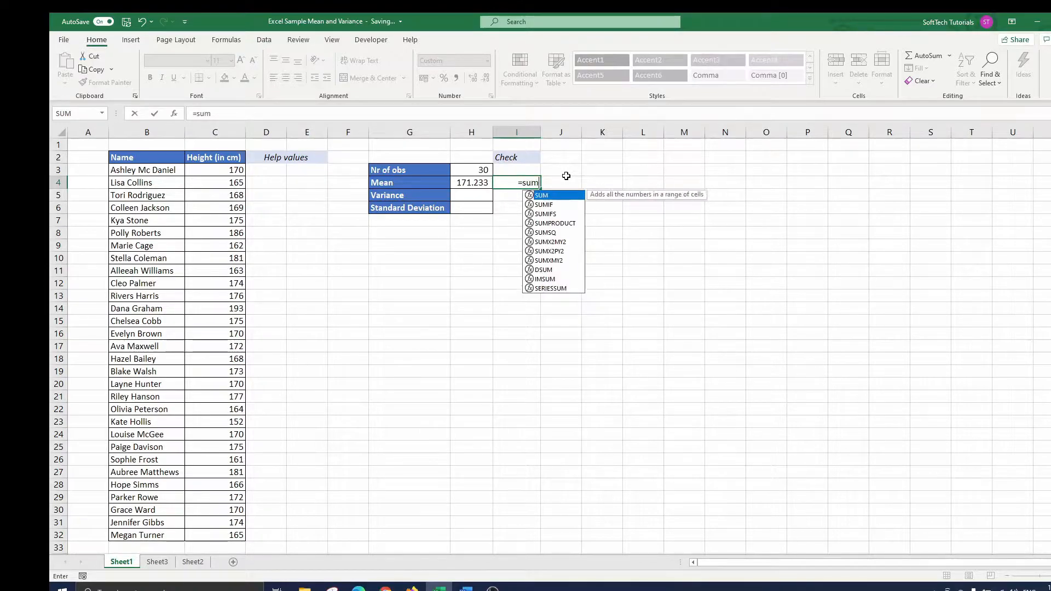
key("Tab")
left_click(239, 171)
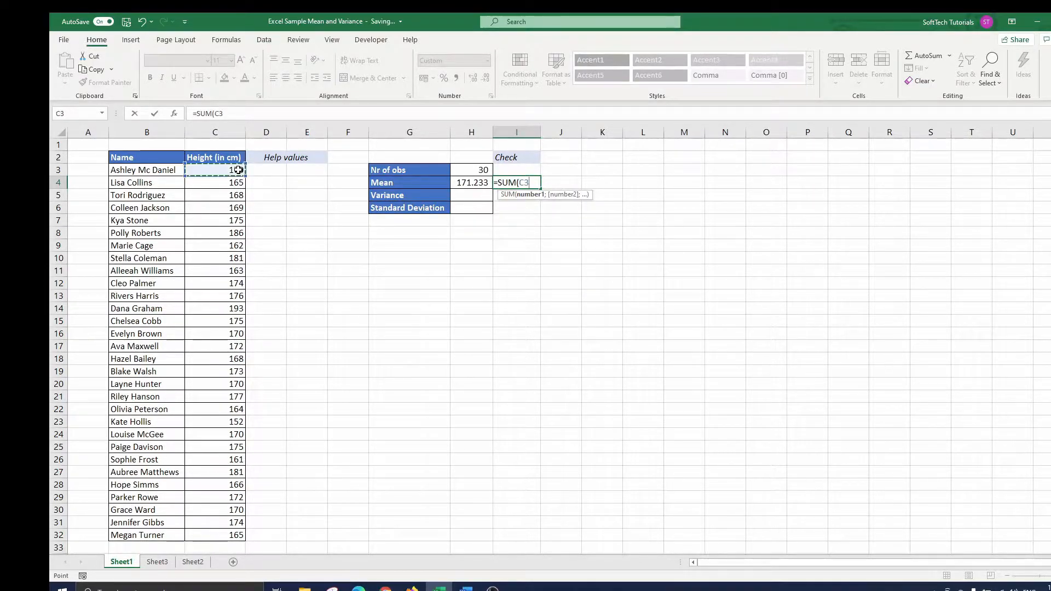
key("ctrl+shift+Down")
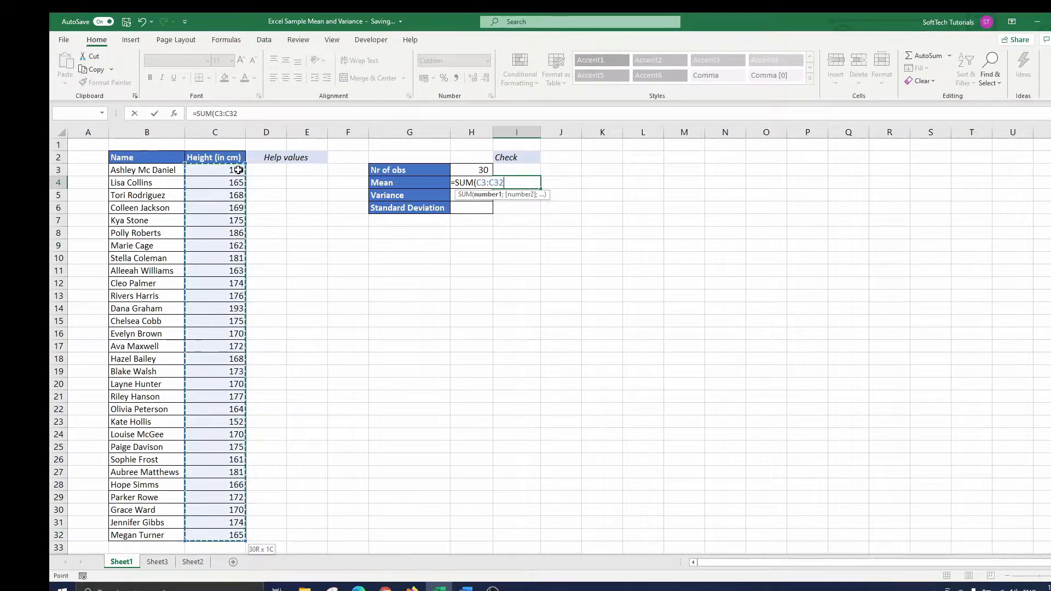
type(")/")
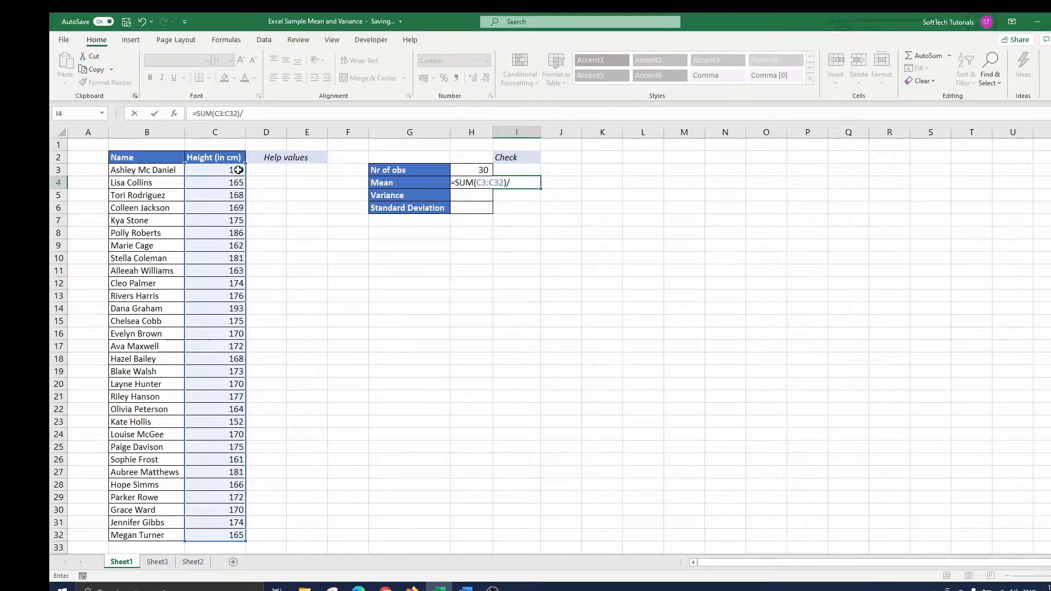
left_click(487, 169)
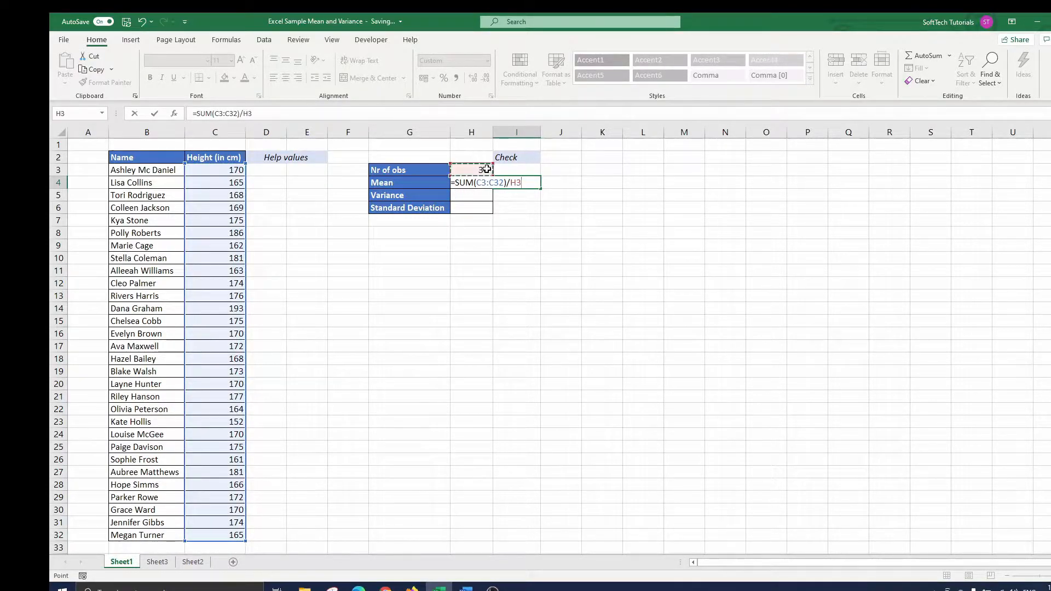
key("Return")
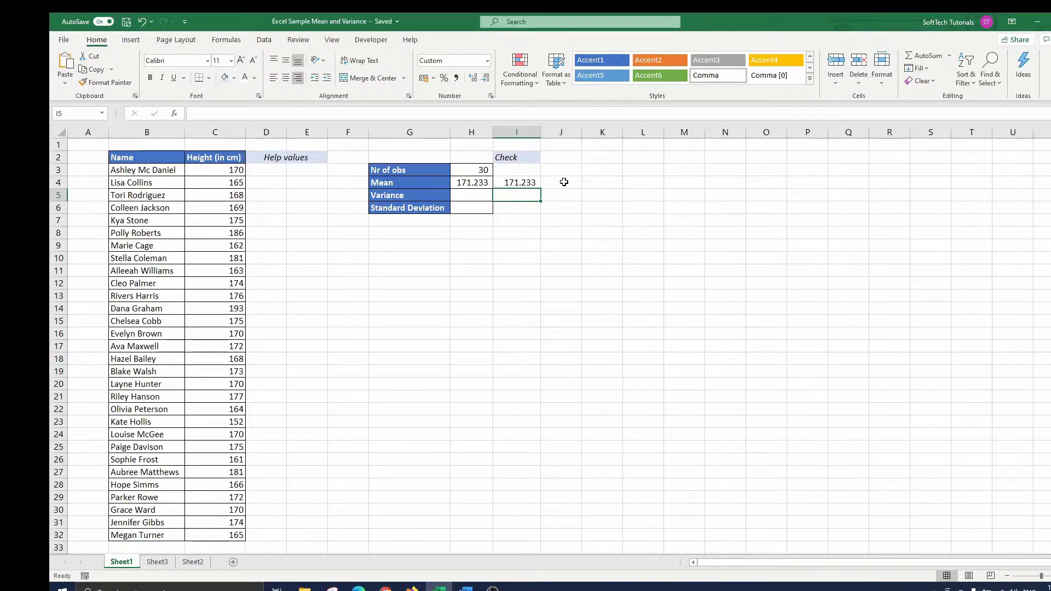
- Calculate the sample variance of the heights by entering VAR.S over C3:C32 in cell H5
key("Left")
type("=var")
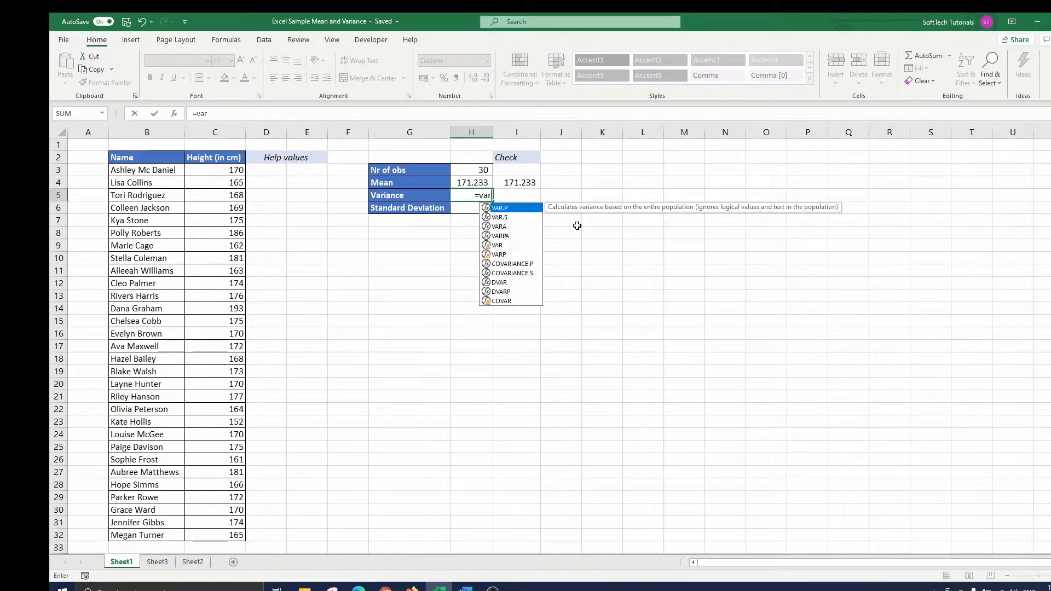
left_click(515, 218)
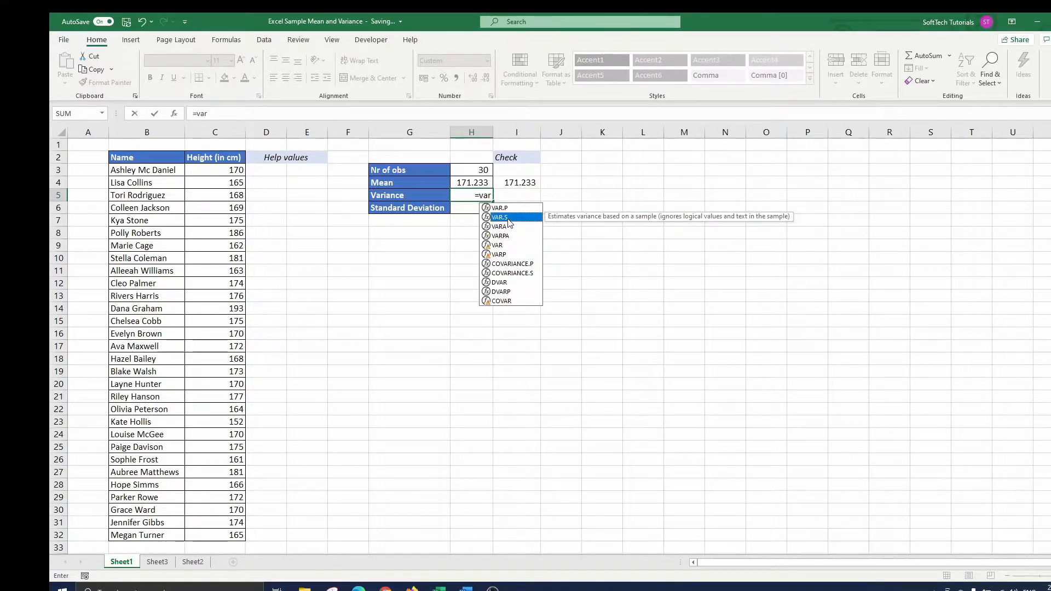
double_click(508, 218)
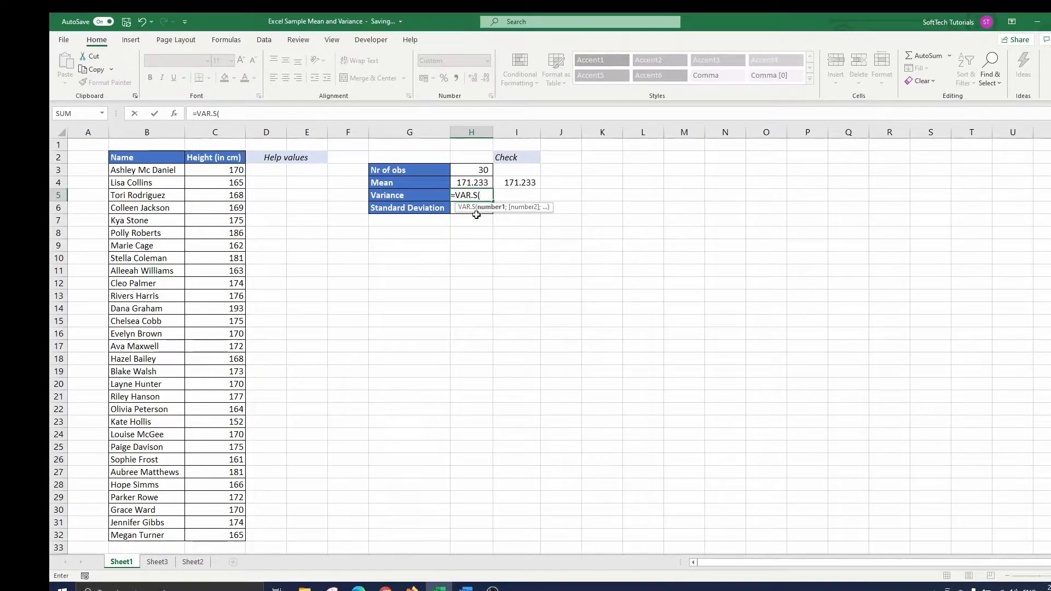
left_click(237, 175)
key("ctrl+shift+Down")
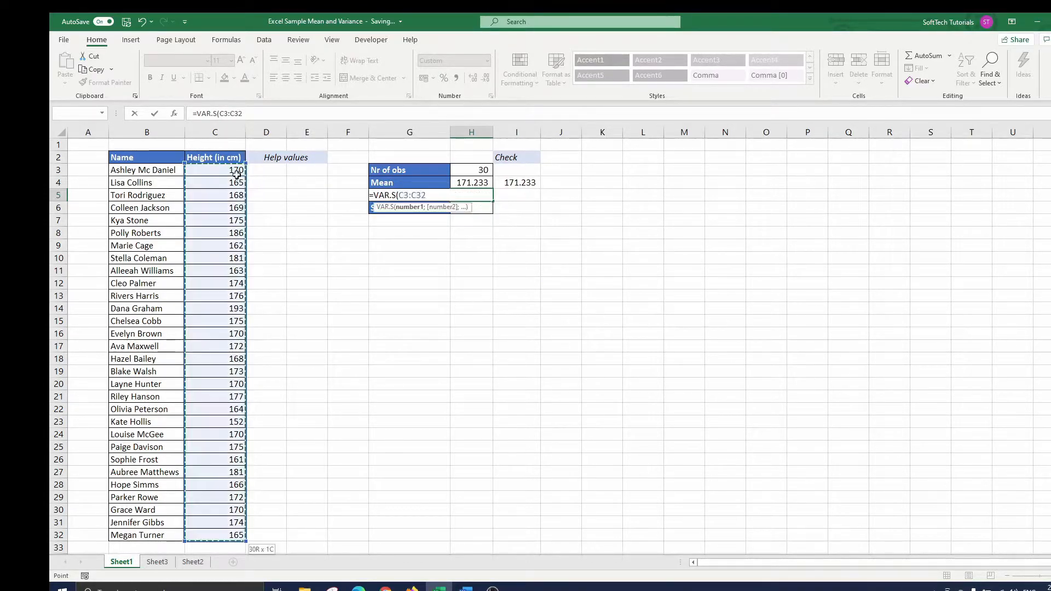
key("Return")
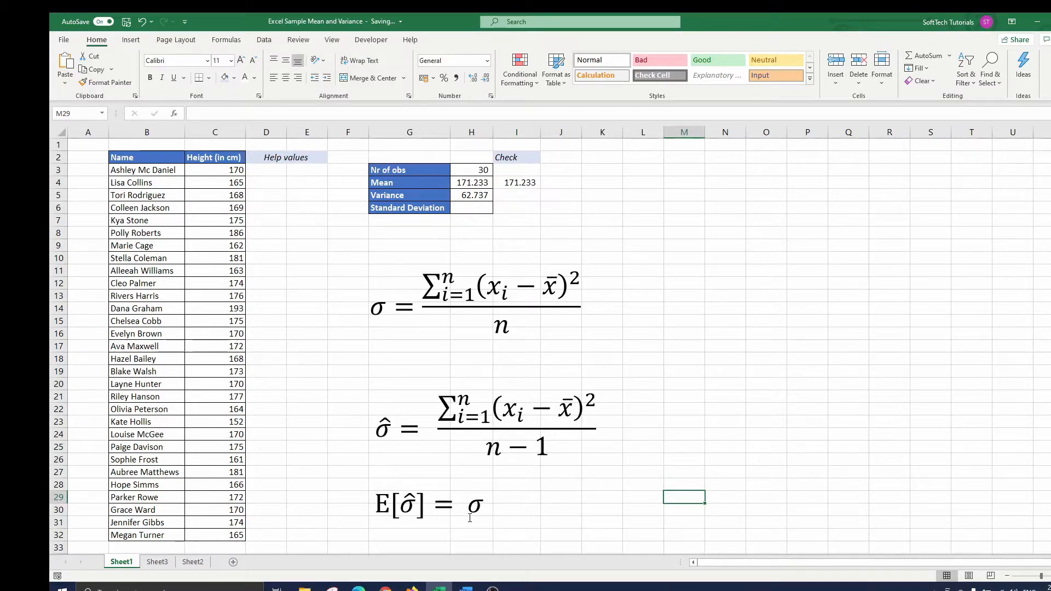
- Undo the addition of the variance equations below the summary table
key("ctrl+z")
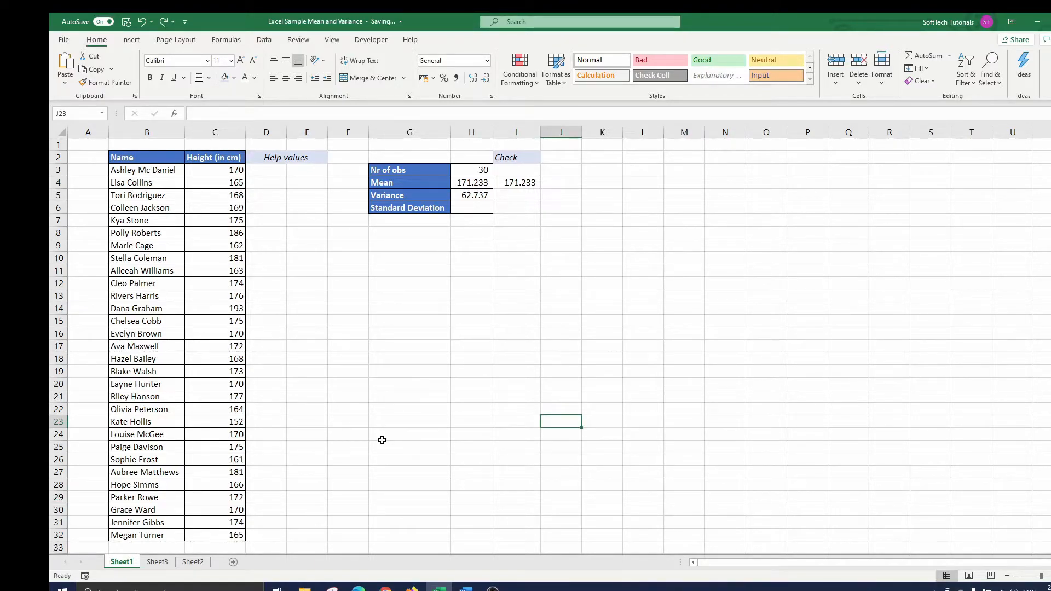
- Compute each height's deviation from the mean with =C3-$H$4 in D3, filled down to D32, and fit column D to its contents
left_click(268, 171)
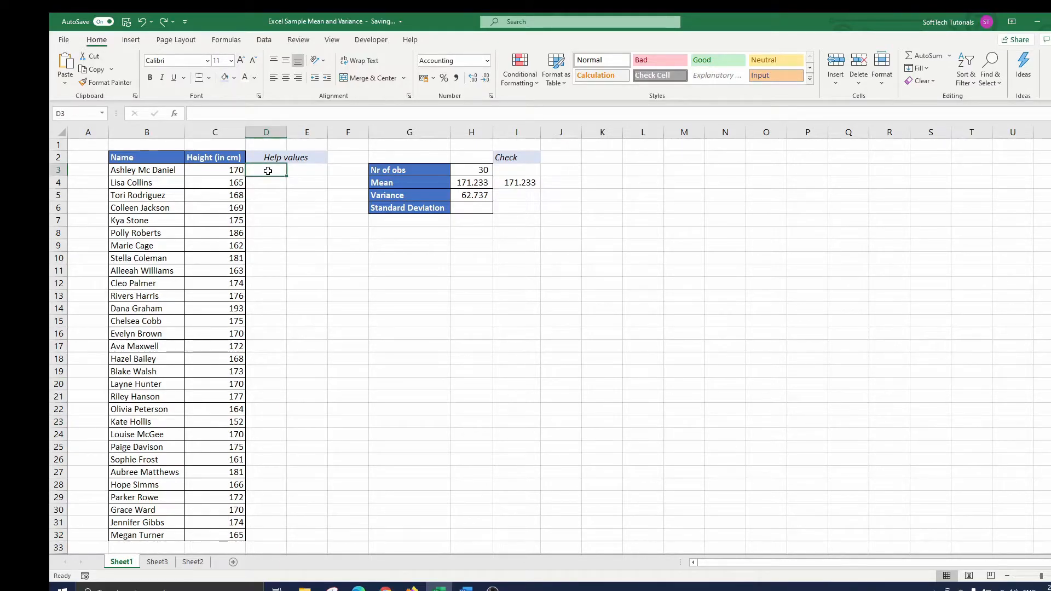
type("=")
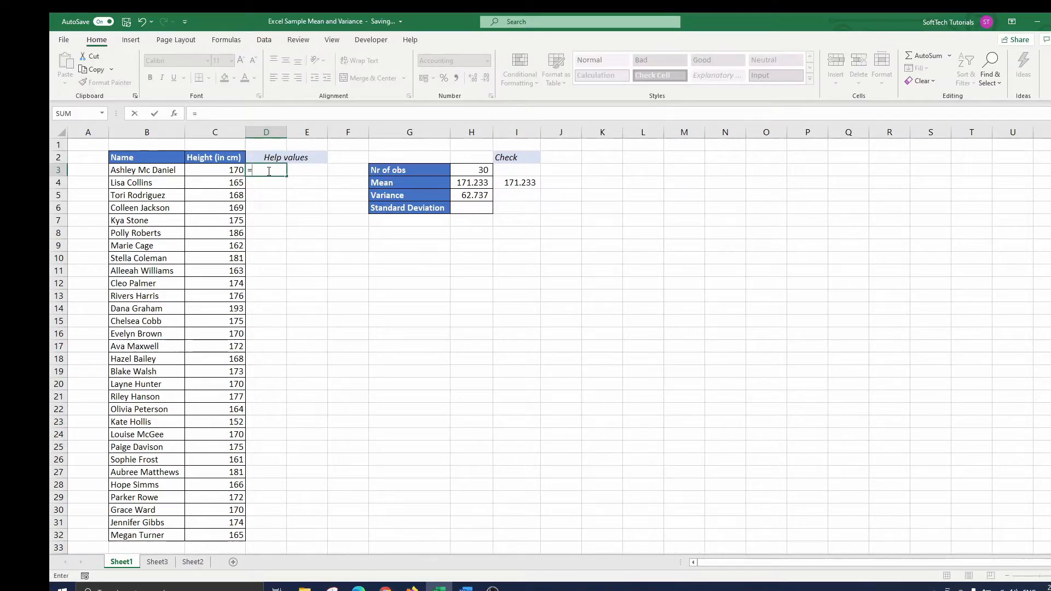
left_click(232, 174)
type("-")
left_click(461, 184)
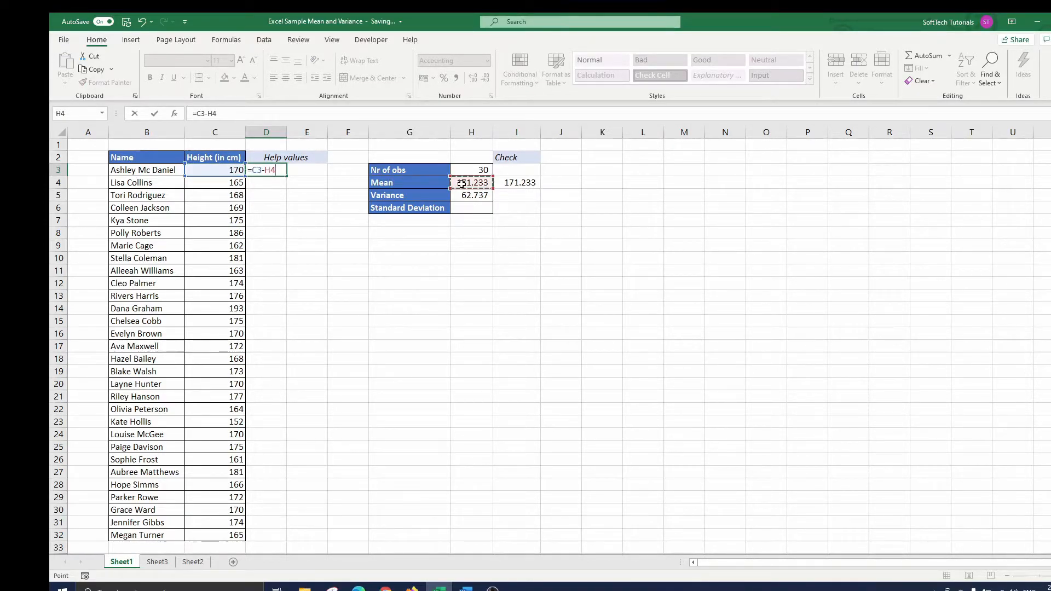
key("F4")
key("Return")
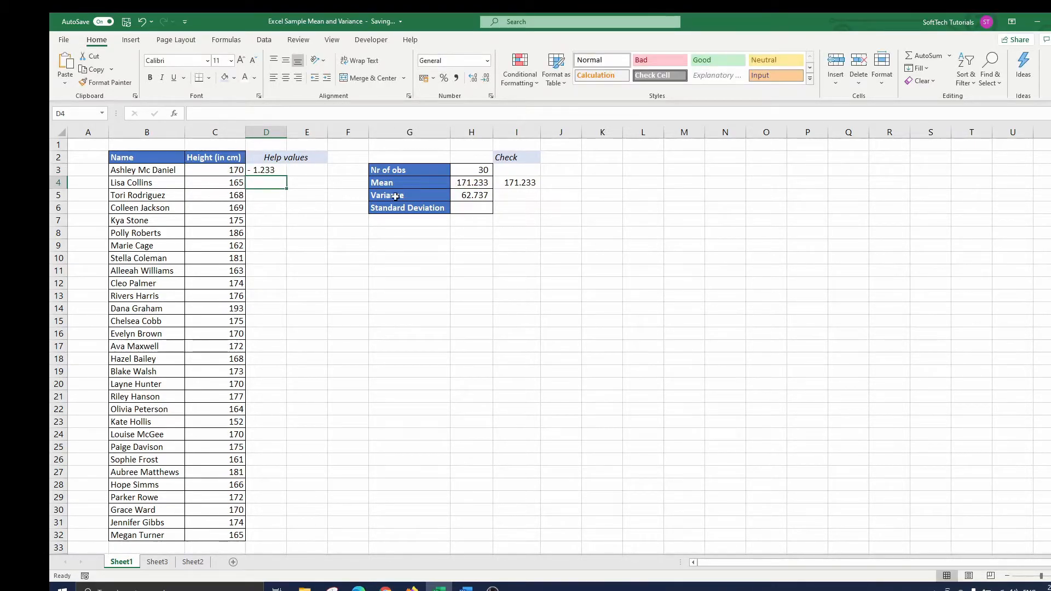
left_click(278, 172)
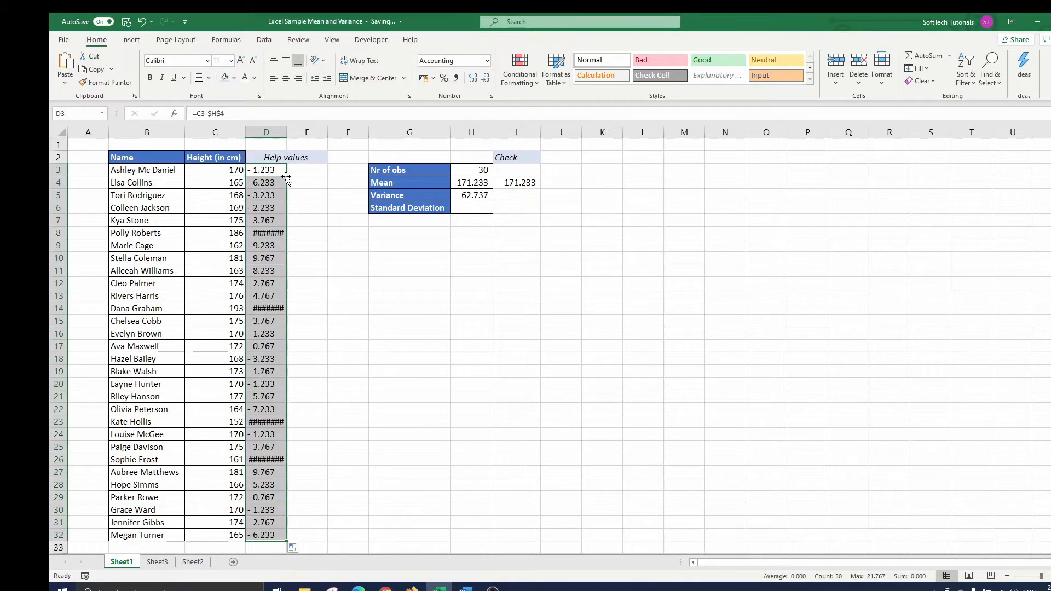
double_click(285, 135)
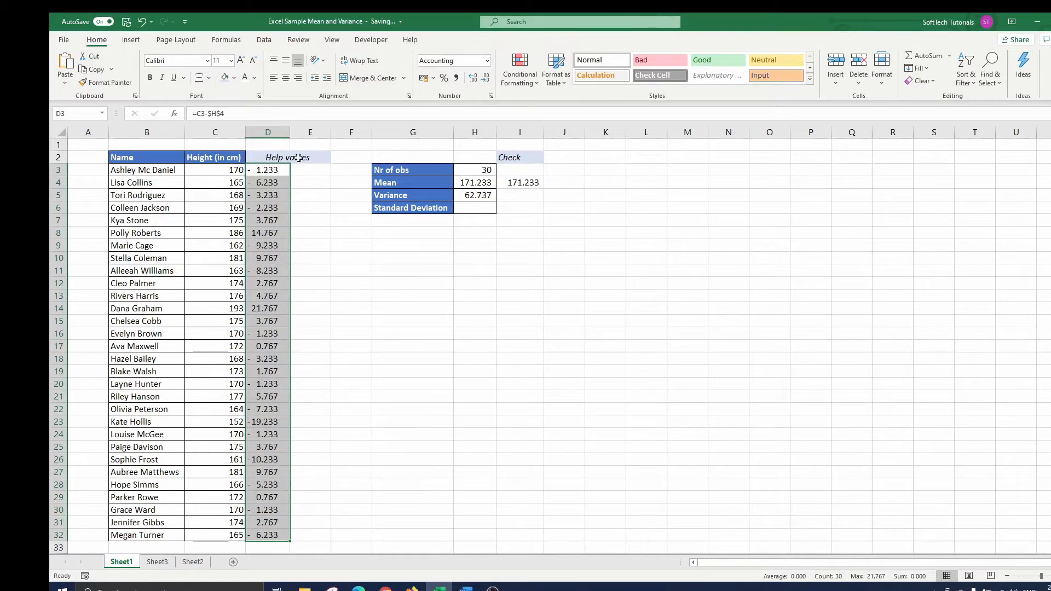
- Square each deviation with =D3^2 in E3, filled down to E32, and fit column E to its contents
left_click(304, 172)
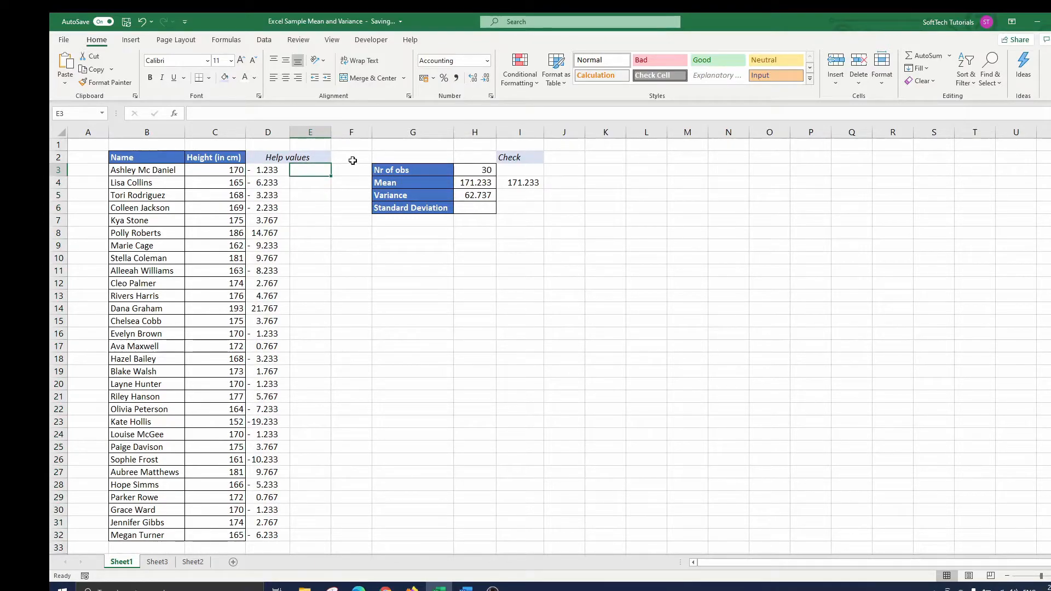
type("=")
left_click(277, 169)
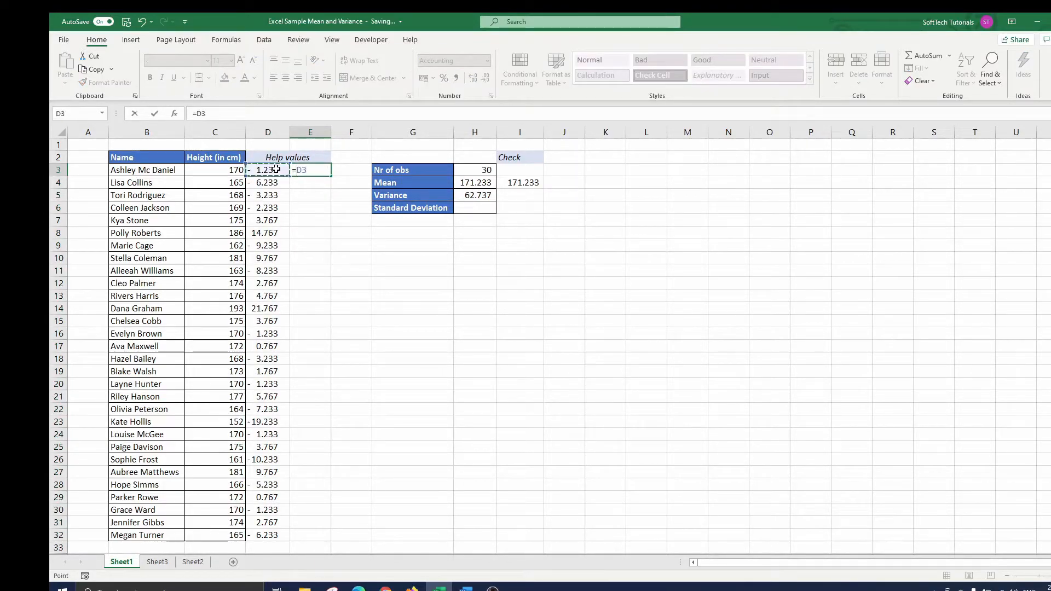
type("^2")
key("Return")
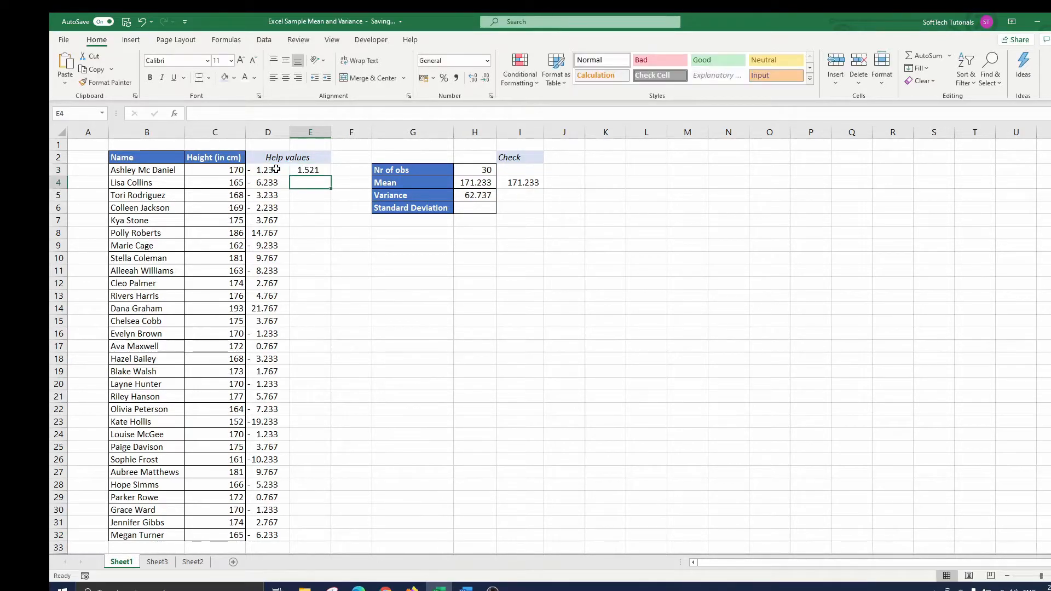
left_click(320, 170)
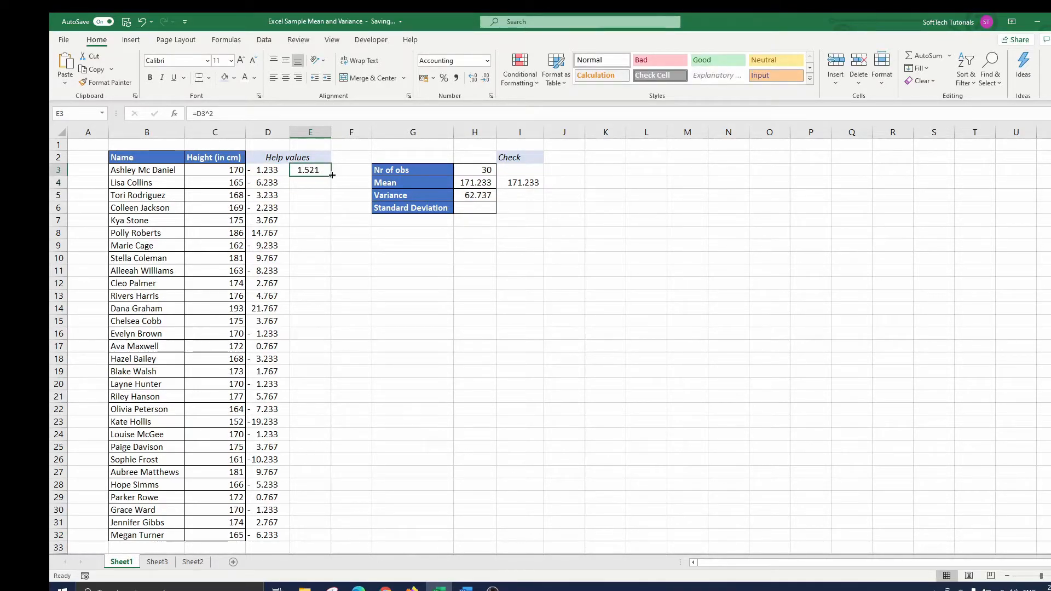
double_click(332, 175)
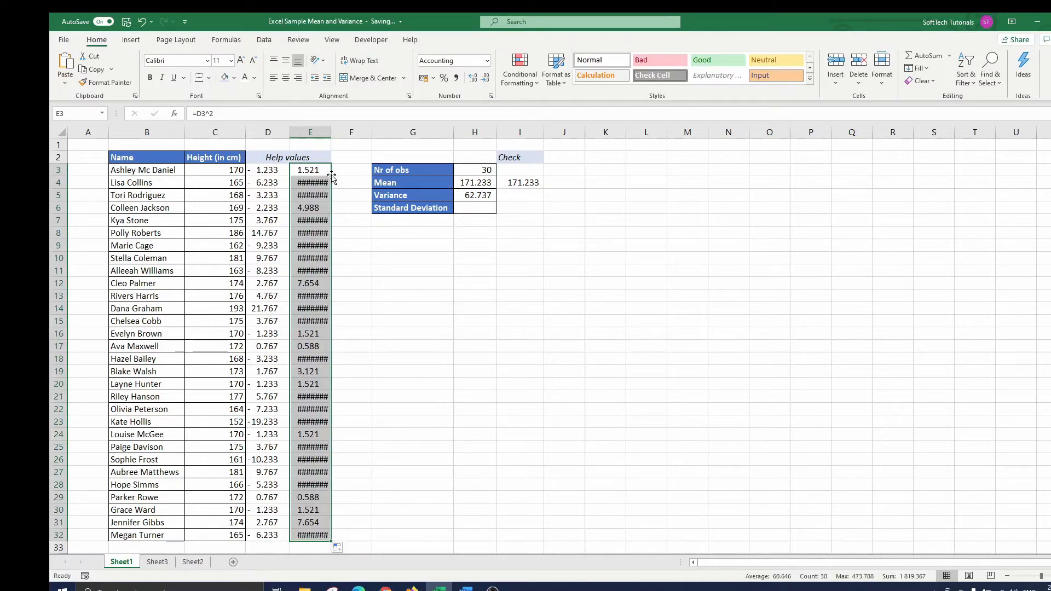
double_click(330, 132)
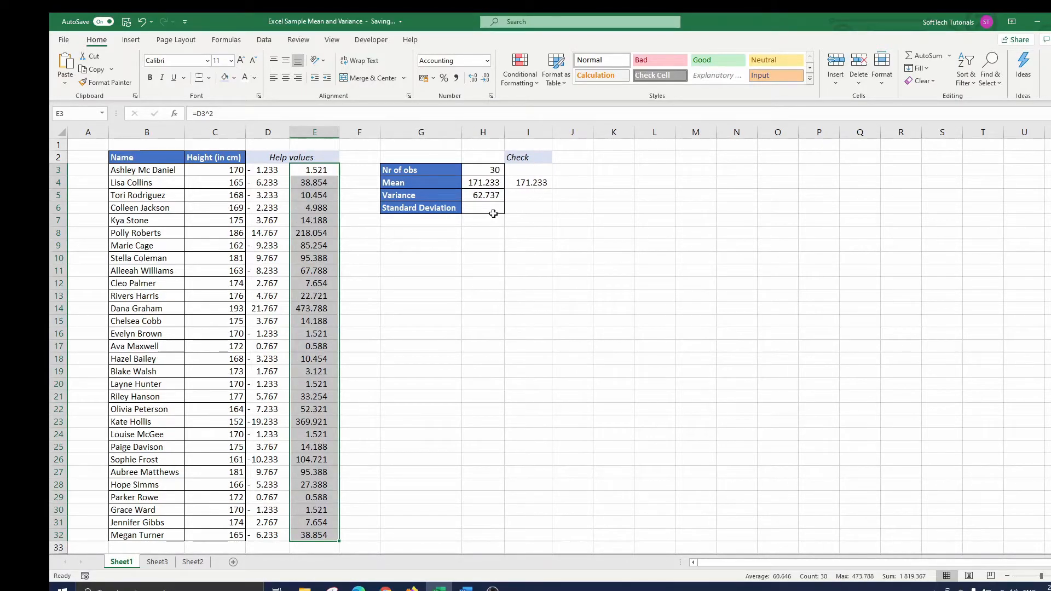
- Check the variance in I5 by dividing the summed squared deviations by observations minus one, using =SUM(E3:E32)/(H3-1)
left_click(516, 196)
type("=su")
key("Down")
key("Down")
key("Tab")
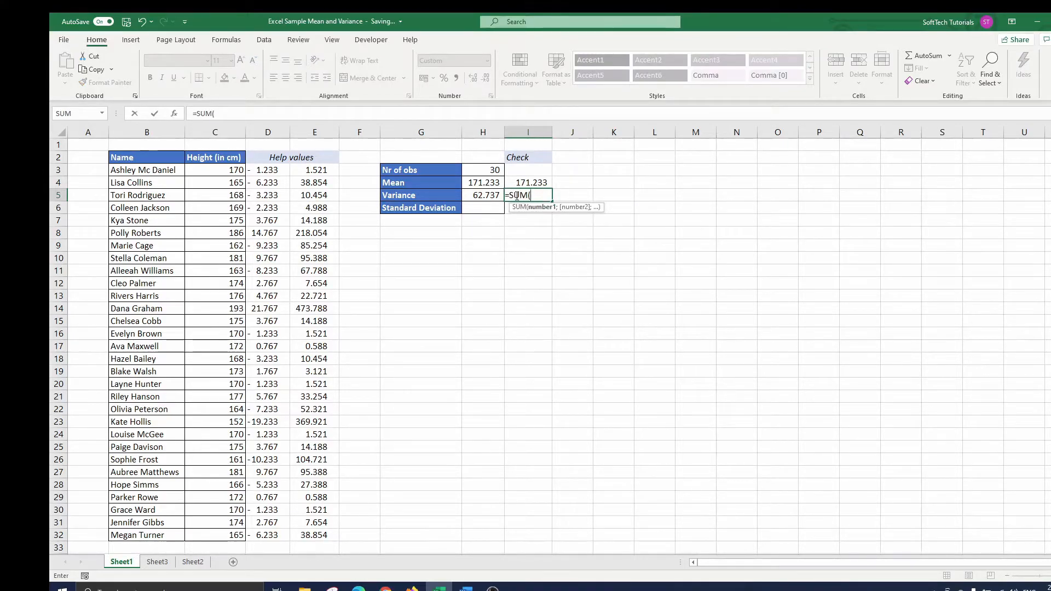
left_click(320, 170)
key("ctrl+shift+Down")
type(")/(")
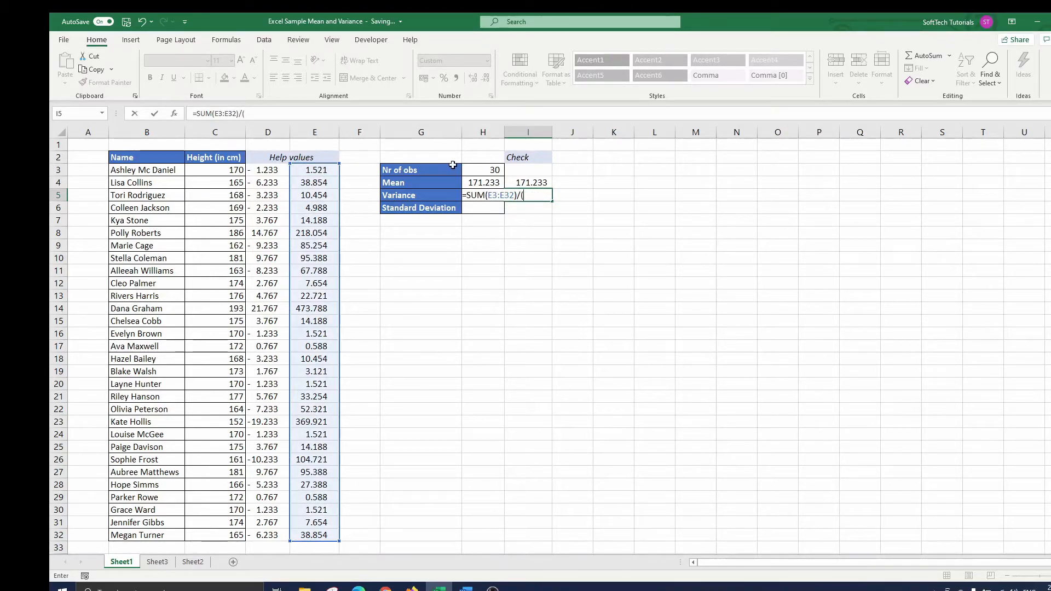
left_click(476, 168)
type("-")
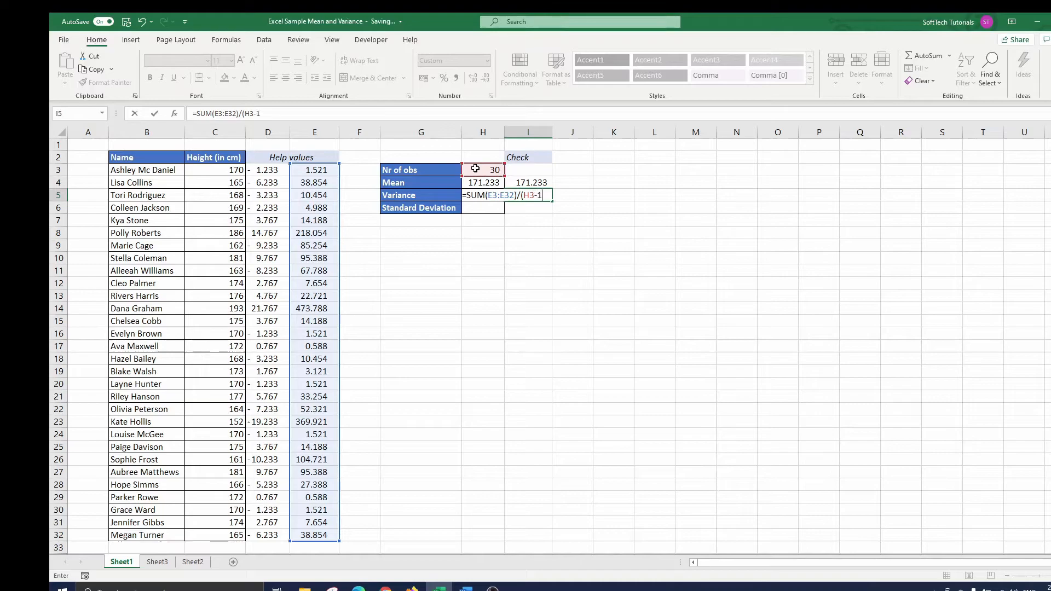
type("1)")
key("Return")
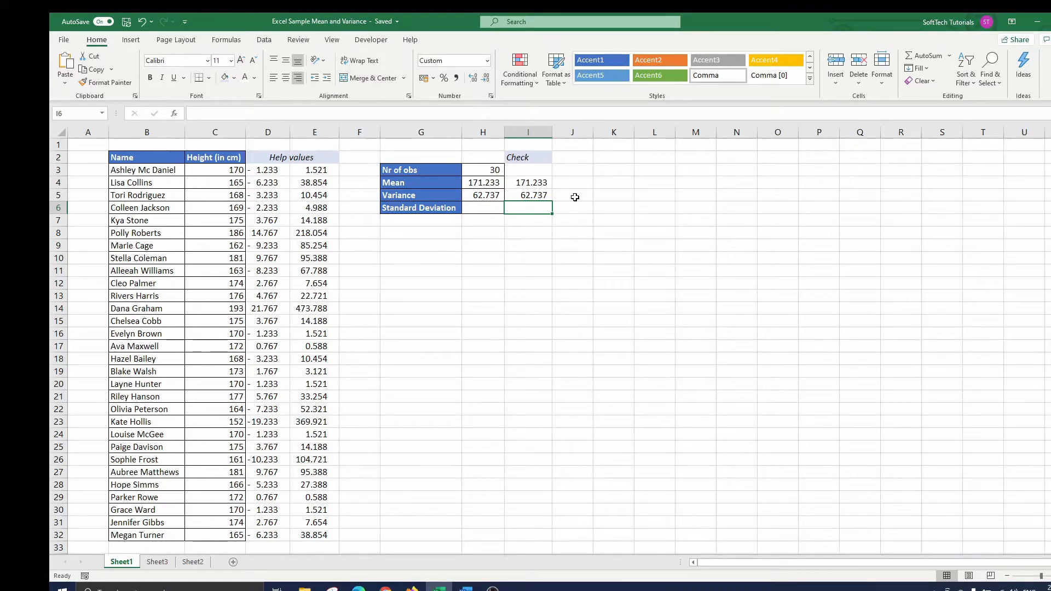
- Calculate the sample standard deviation of the heights in H6 with =STDEV.S(C3:C32)
left_click(483, 206)
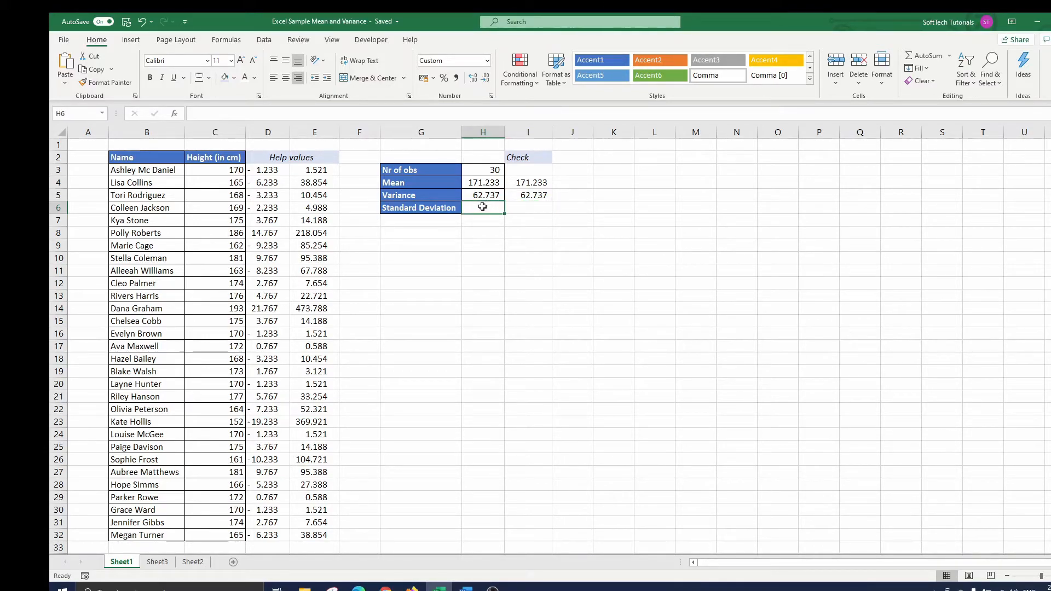
type("=stdev")
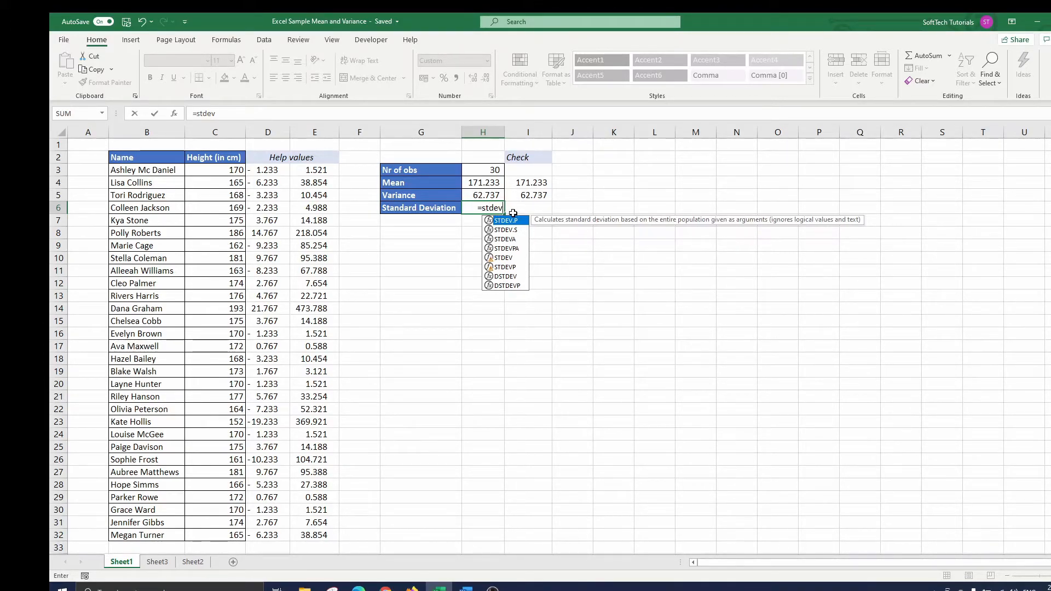
key("Down")
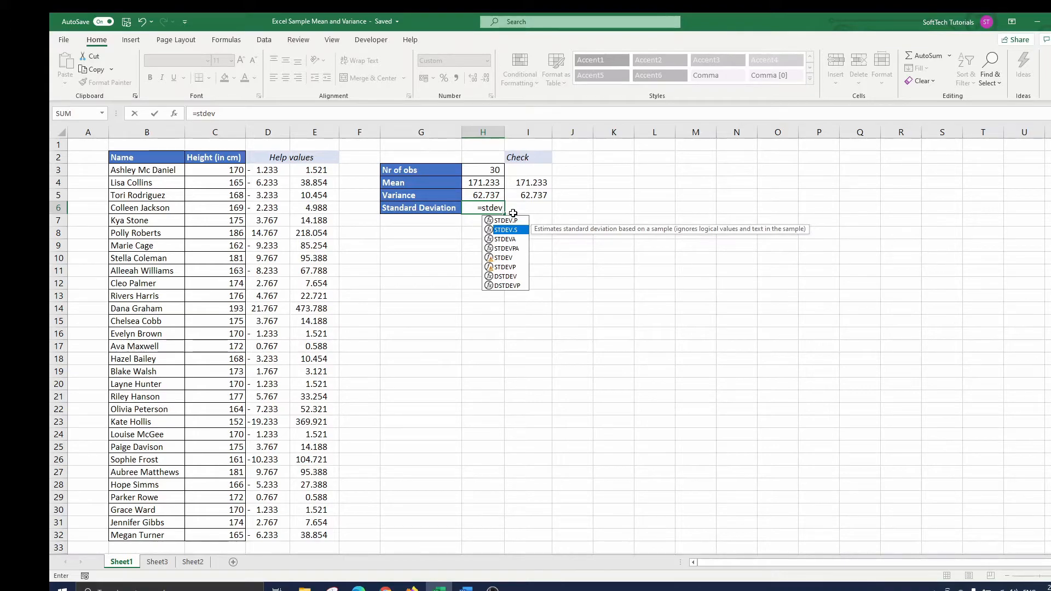
key("Tab")
left_click(239, 171)
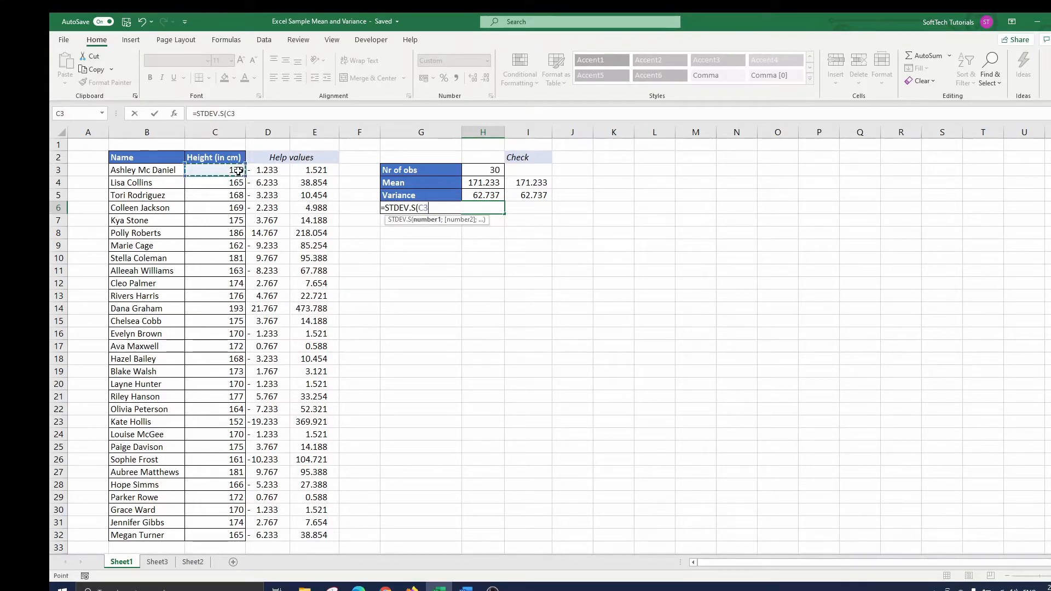
key("ctrl+shift+Down")
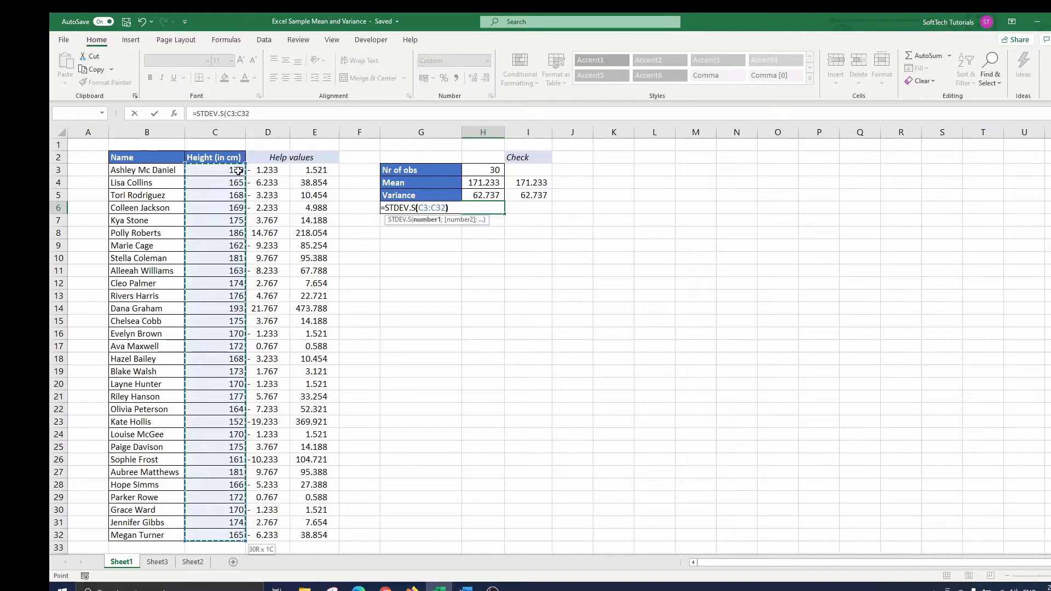
type(")")
key("Return")
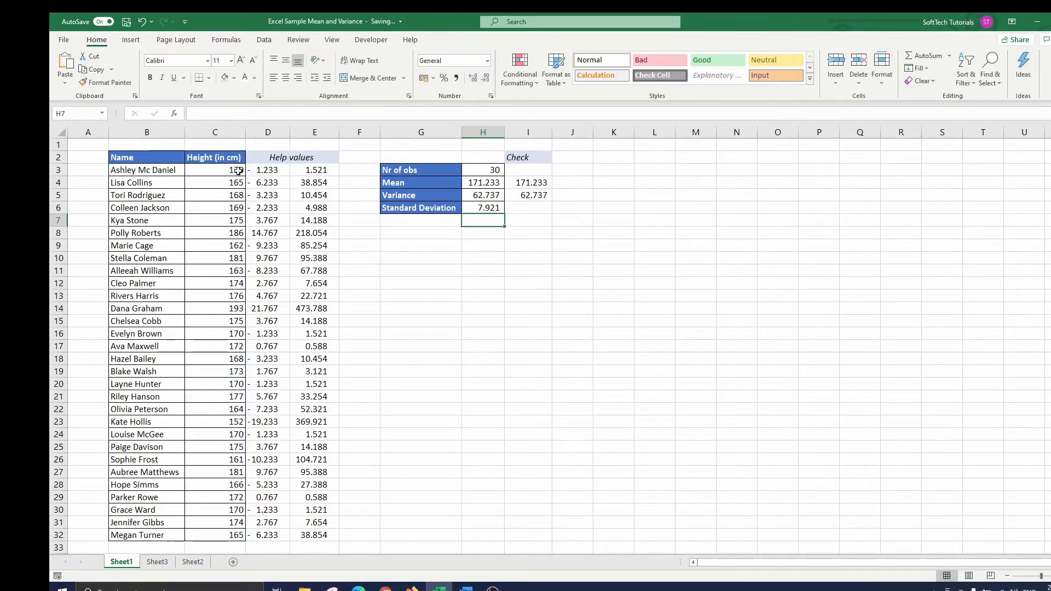
- Check the standard deviation in I6 by taking the square root of the variance check value with SQRT of I5
left_click(518, 209)
type("=sqr")
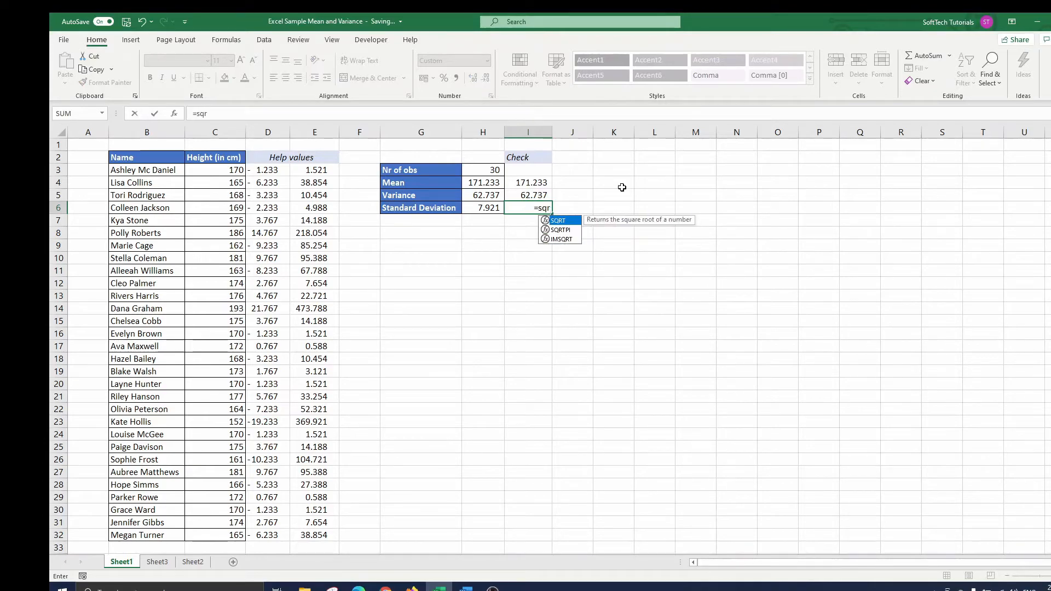
key("Tab")
left_click(546, 194)
key("Return")
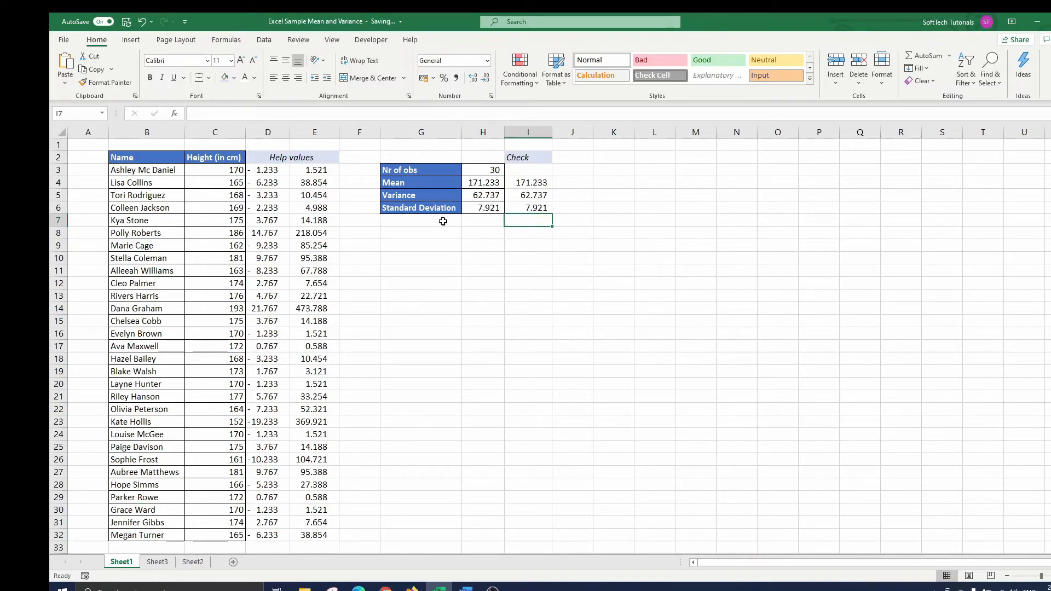
- Open Sheet3 to examine the normal distribution chart and its standard deviation ranges
key("ctrl+Page_Down")
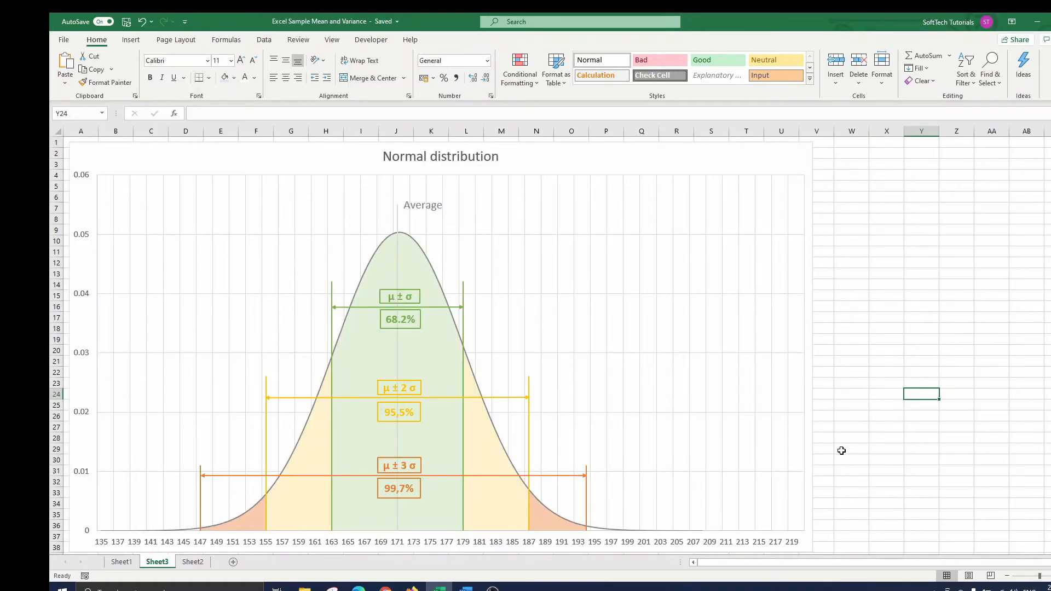